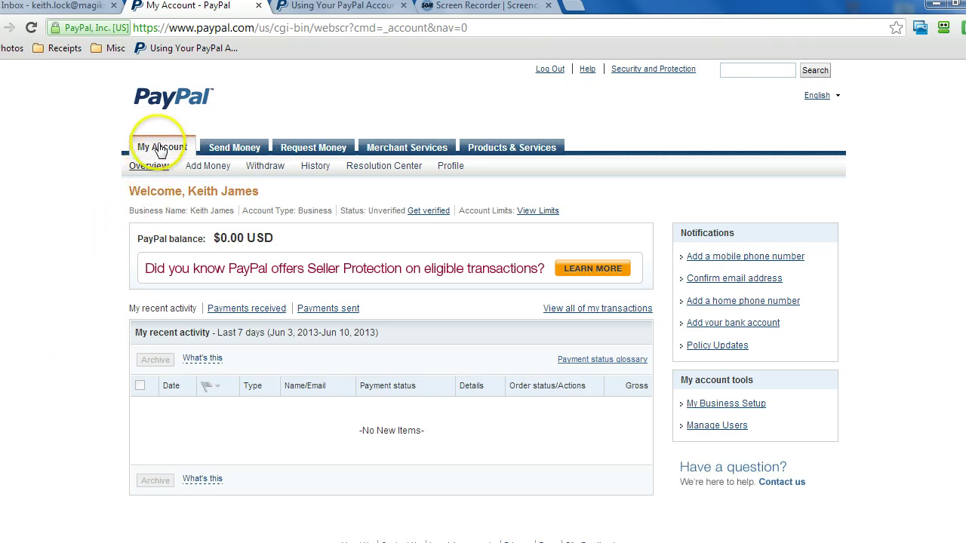
Open My Profile and scroll to Shipping calculations under Shipping my items.
{"action": "mouse_move", "coordinate": [421, 168]}
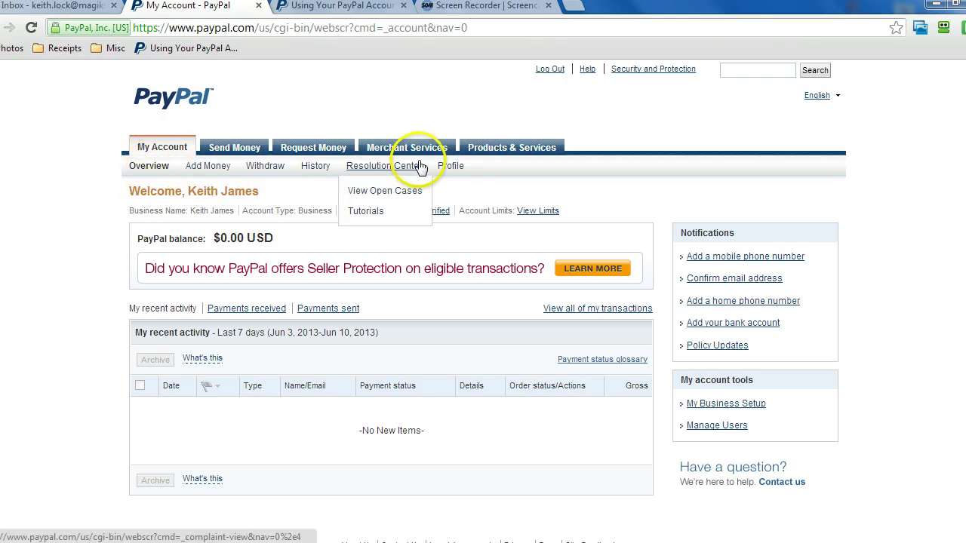
{"action": "left_click", "coordinate": [456, 171]}
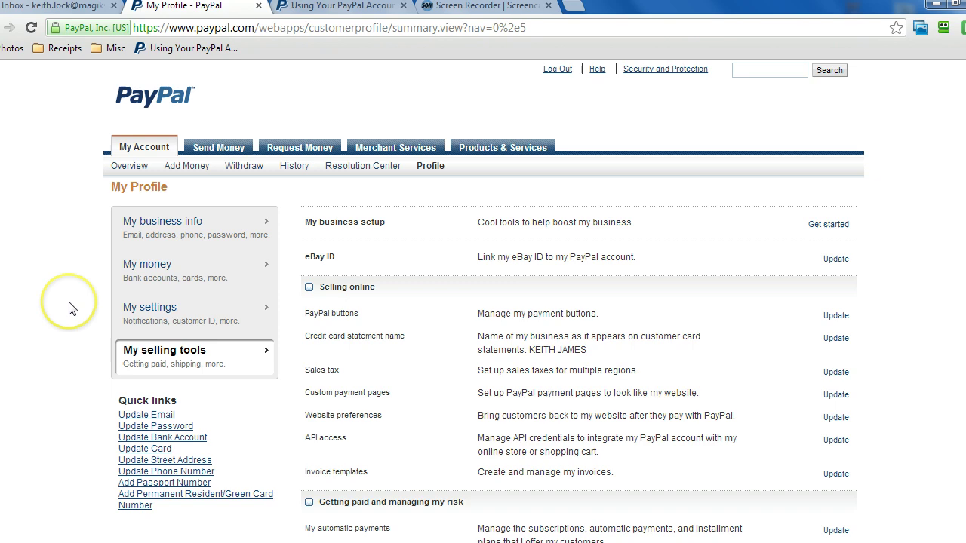
{"action": "scroll", "coordinate": [70, 307], "scroll_direction": "down", "scroll_amount": 3}
{"action": "scroll", "coordinate": [68, 307], "scroll_direction": "down", "scroll_amount": 2}
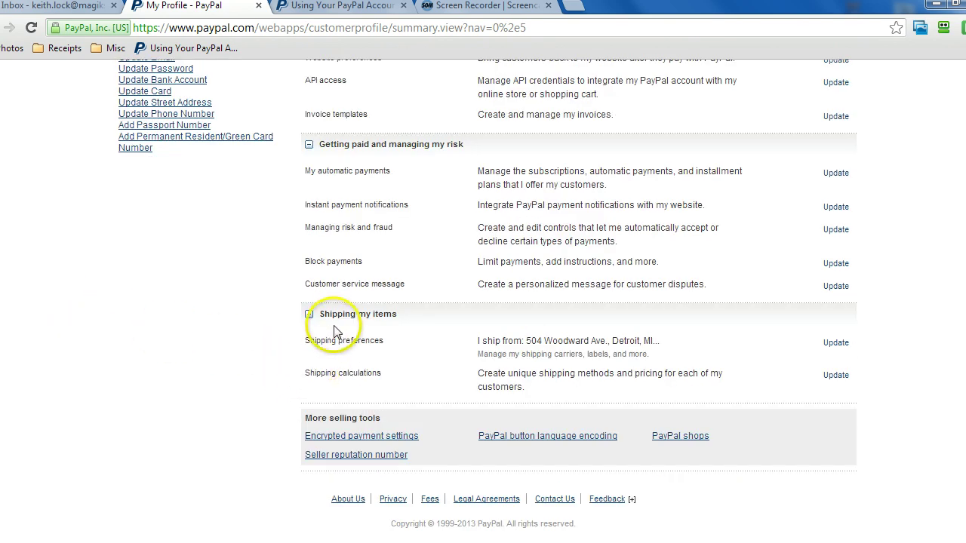
{"action": "left_click_drag", "start_coordinate": [308, 375], "coordinate": [386, 373]}
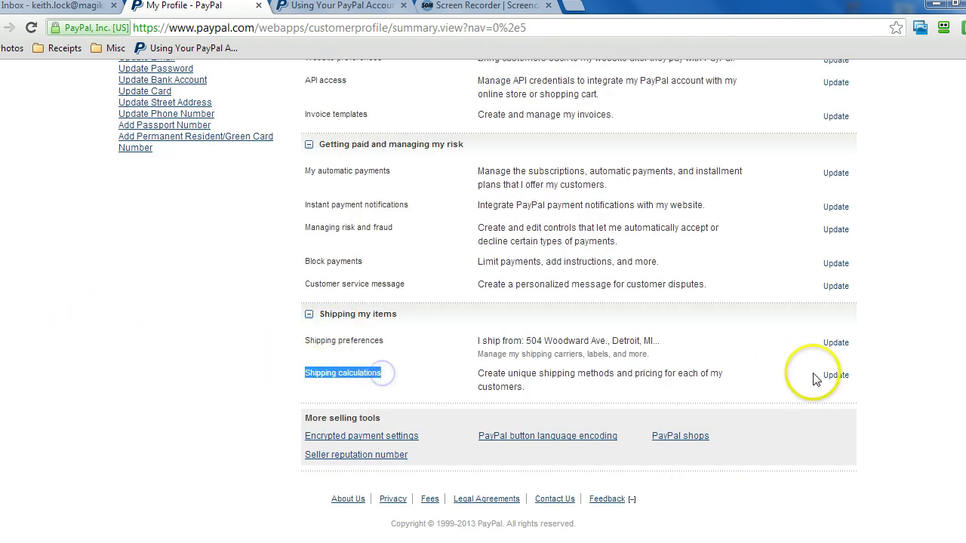
Open the Shipping calculations settings and start the domestic shipping method setup.
{"action": "left_click", "coordinate": [835, 376]}
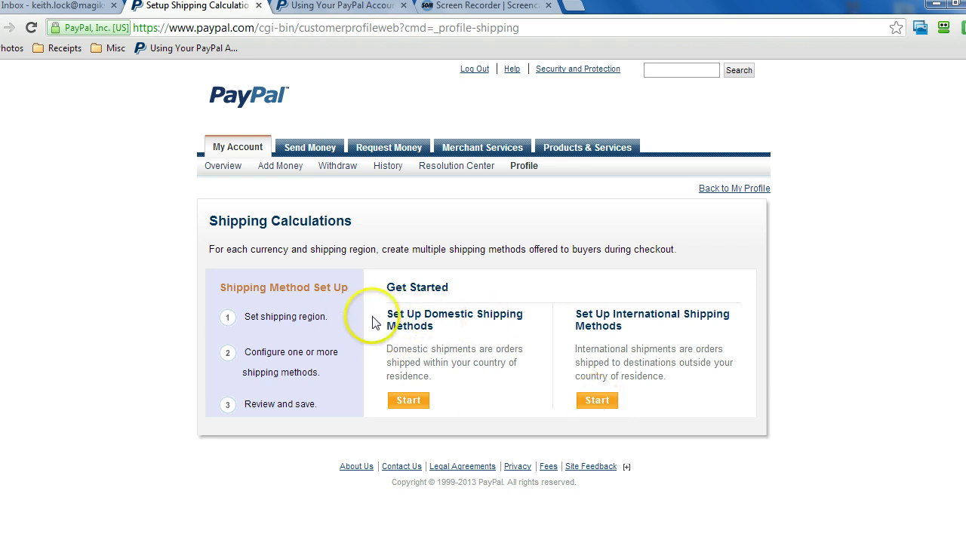
{"action": "left_click_drag", "start_coordinate": [387, 315], "coordinate": [453, 315]}
{"action": "left_click", "coordinate": [586, 319]}
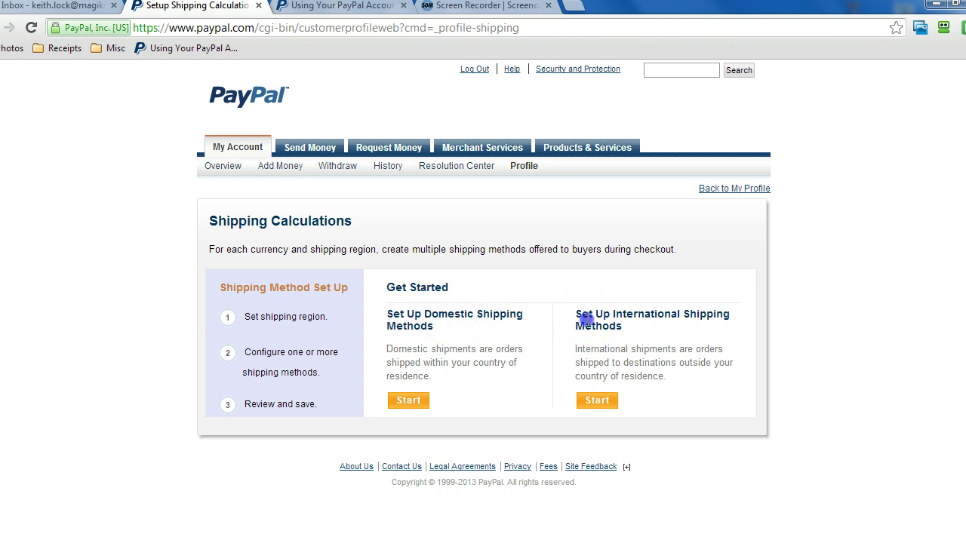
{"action": "left_click_drag", "start_coordinate": [626, 320], "coordinate": [627, 322]}
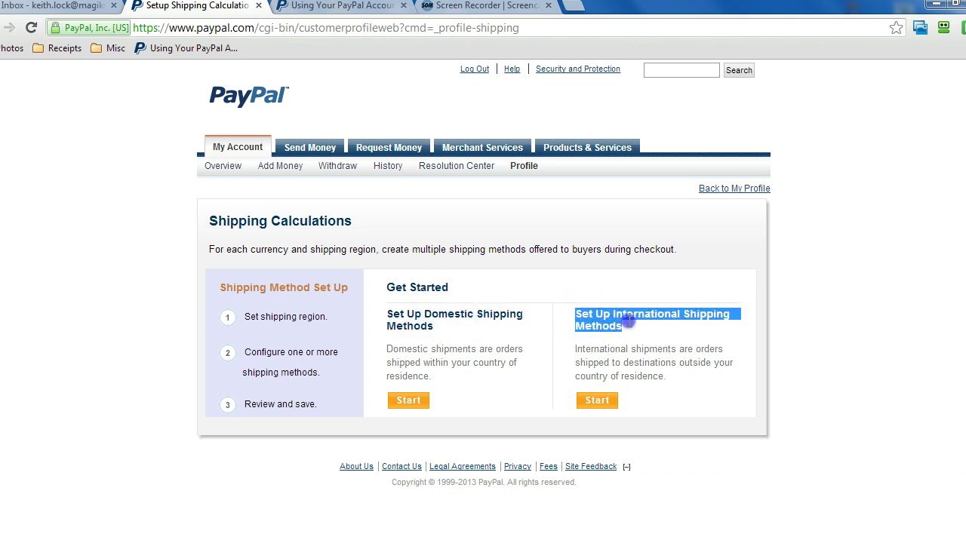
{"action": "left_click", "coordinate": [534, 308]}
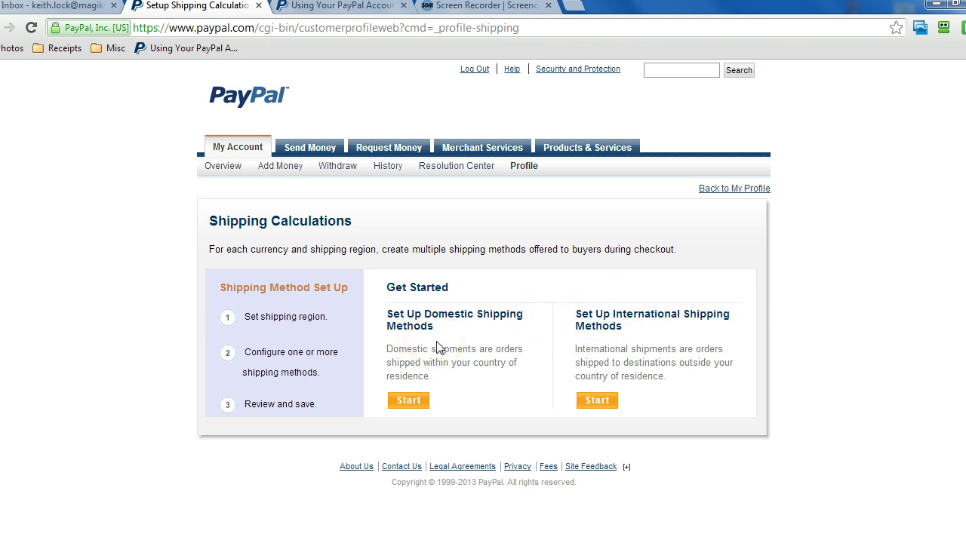
{"action": "left_click", "coordinate": [407, 401]}
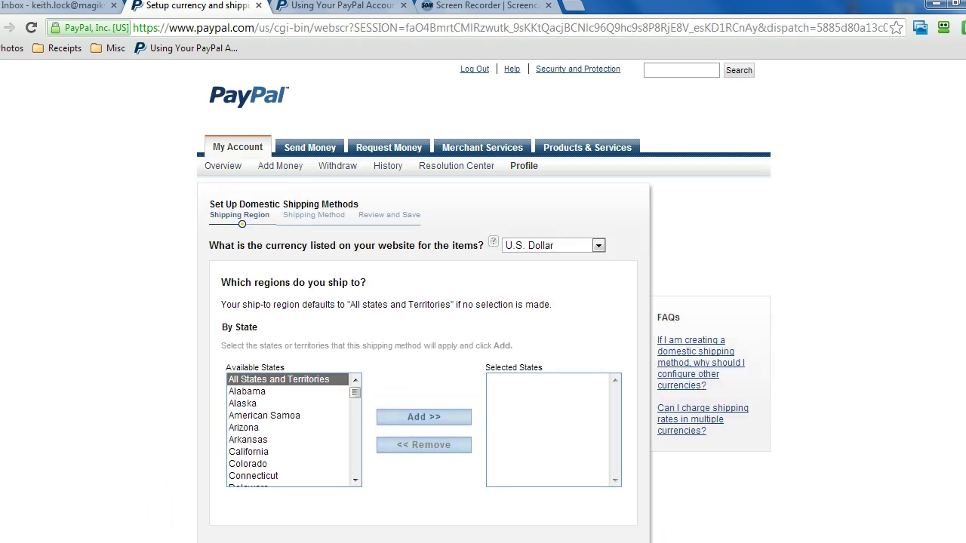
Keep U.S. Dollar currency, add Michigan as the only ship-to state, and continue.
{"action": "left_click", "coordinate": [557, 245]}
{"action": "left_click", "coordinate": [555, 246]}
{"action": "mouse_move", "coordinate": [355, 394]}
{"action": "left_mouse_down"}
{"action": "mouse_move", "coordinate": [355, 421]}
{"action": "mouse_move", "coordinate": [357, 388]}
{"action": "left_mouse_up"}
{"action": "left_click", "coordinate": [243, 452]}
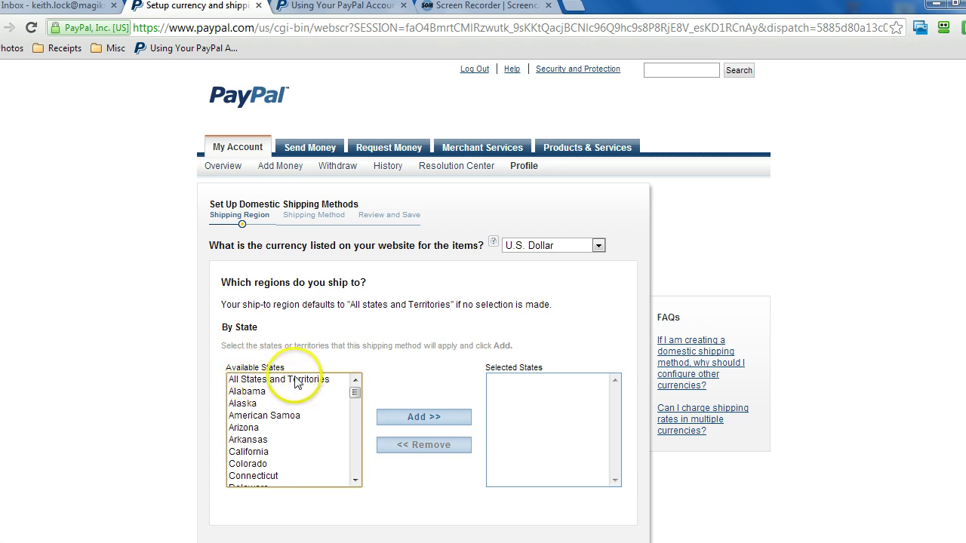
{"action": "left_click_drag", "start_coordinate": [355, 394], "coordinate": [356, 421]}
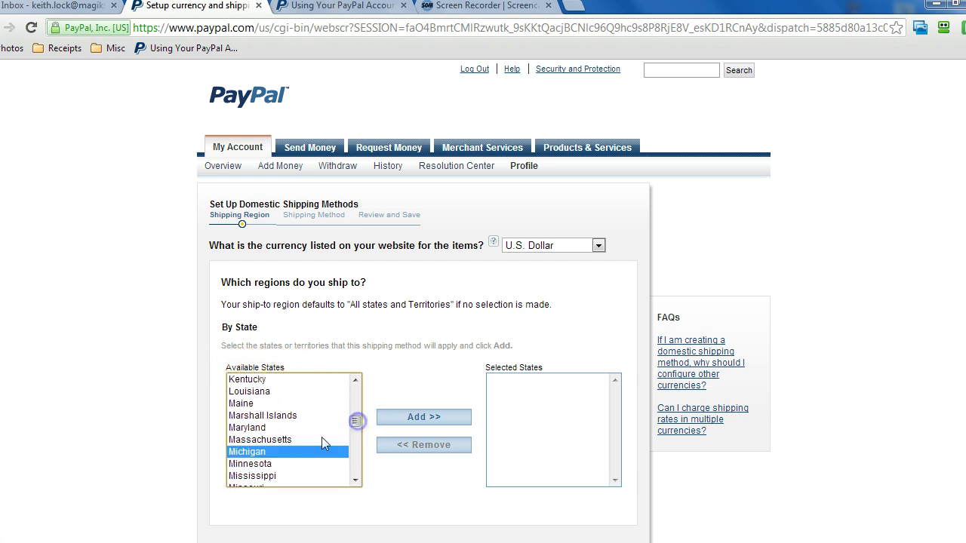
{"action": "left_click", "coordinate": [413, 419]}
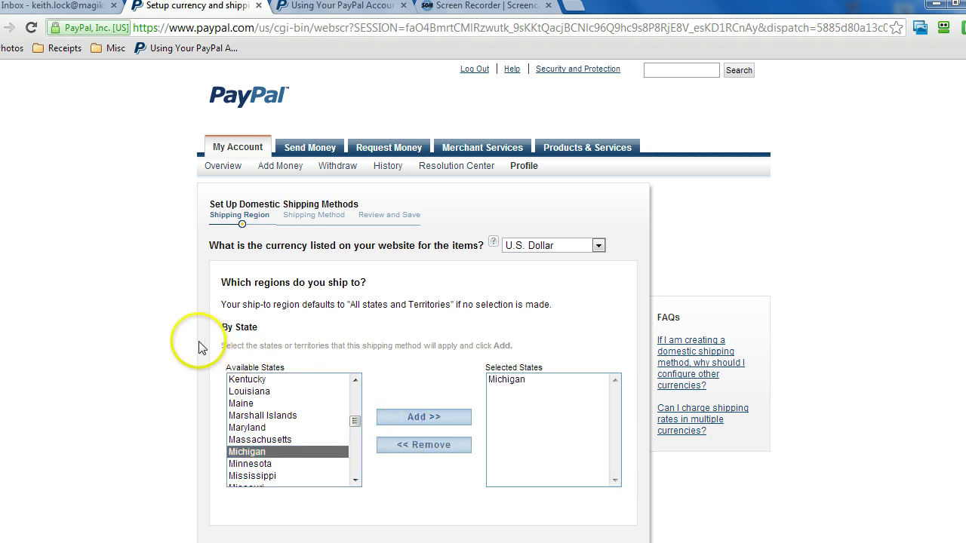
{"action": "scroll", "coordinate": [200, 346], "scroll_direction": "down", "scroll_amount": 3}
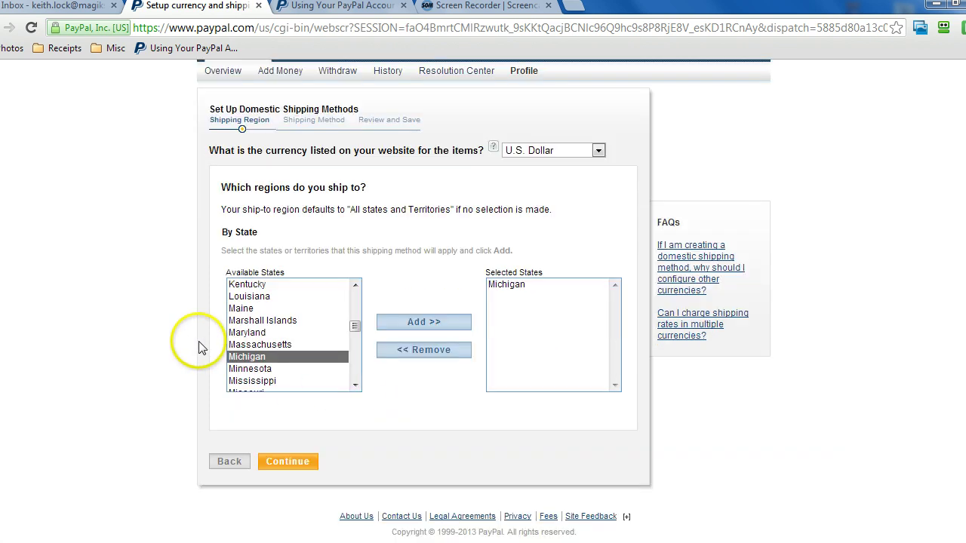
{"action": "left_click", "coordinate": [298, 461]}
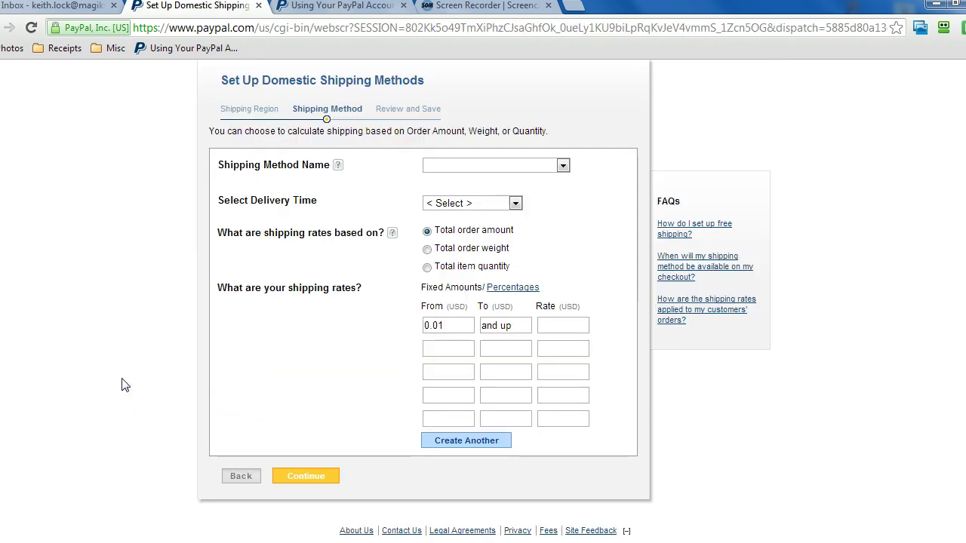
Pick Standard Domestic as the method name and 1 business day as delivery time.
{"action": "left_click", "coordinate": [562, 165]}
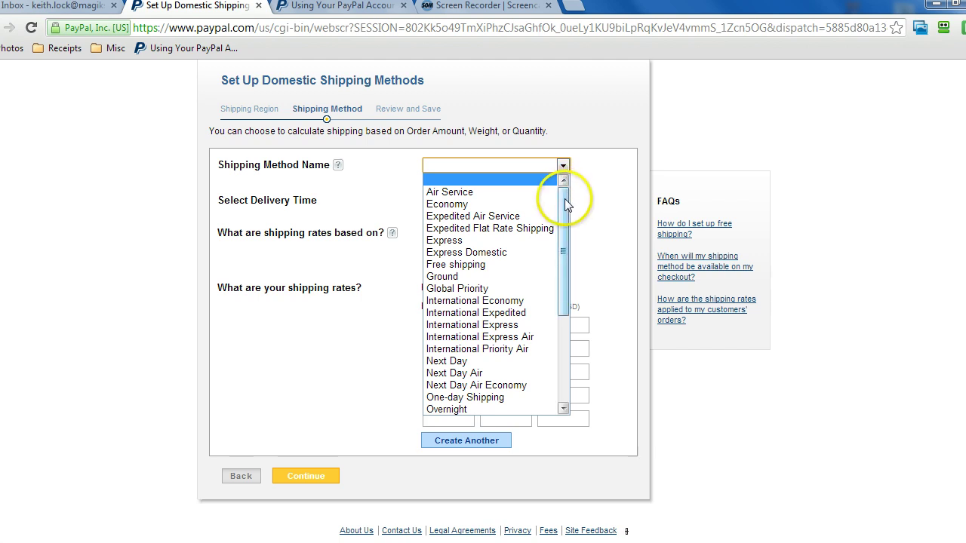
{"action": "left_click_drag", "start_coordinate": [563, 201], "coordinate": [565, 298]}
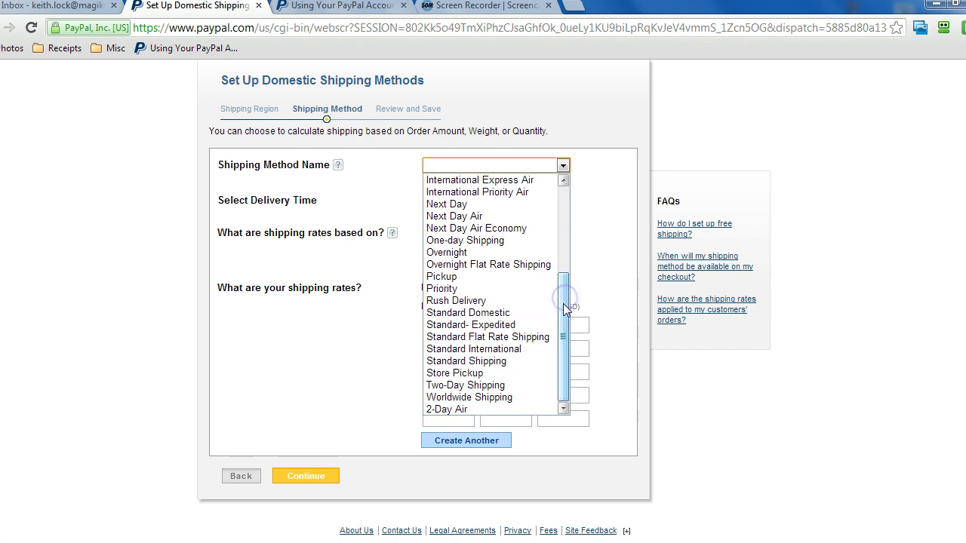
{"action": "left_click", "coordinate": [479, 314]}
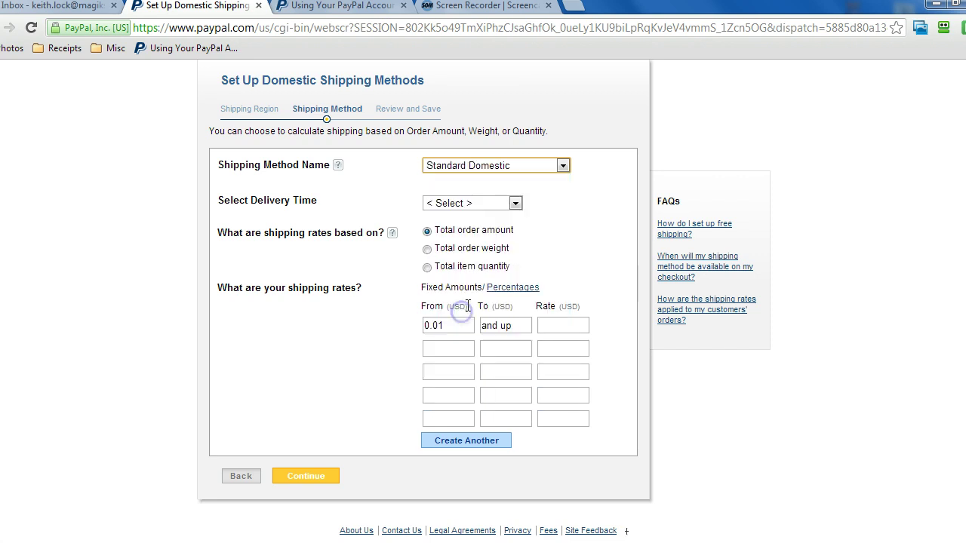
{"action": "left_click", "coordinate": [471, 205]}
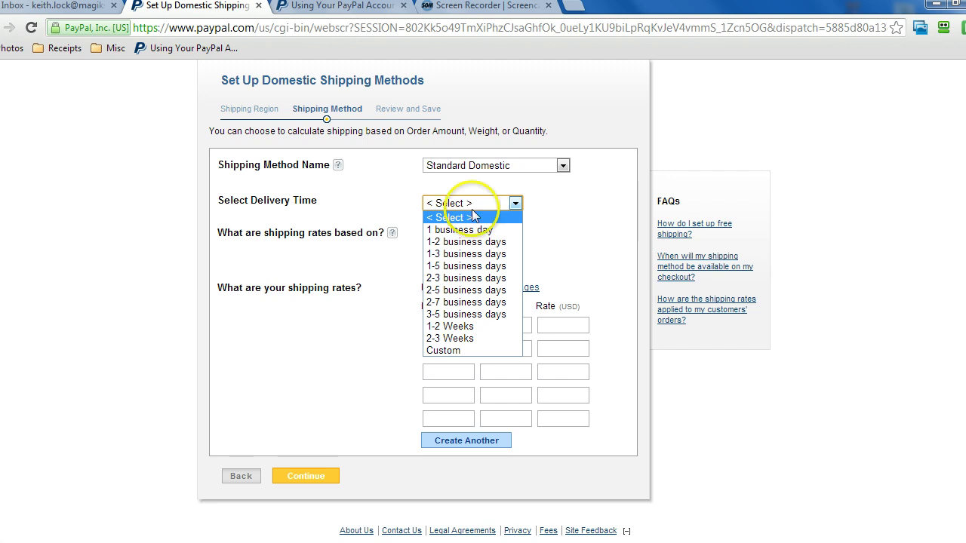
{"action": "left_click", "coordinate": [477, 229]}
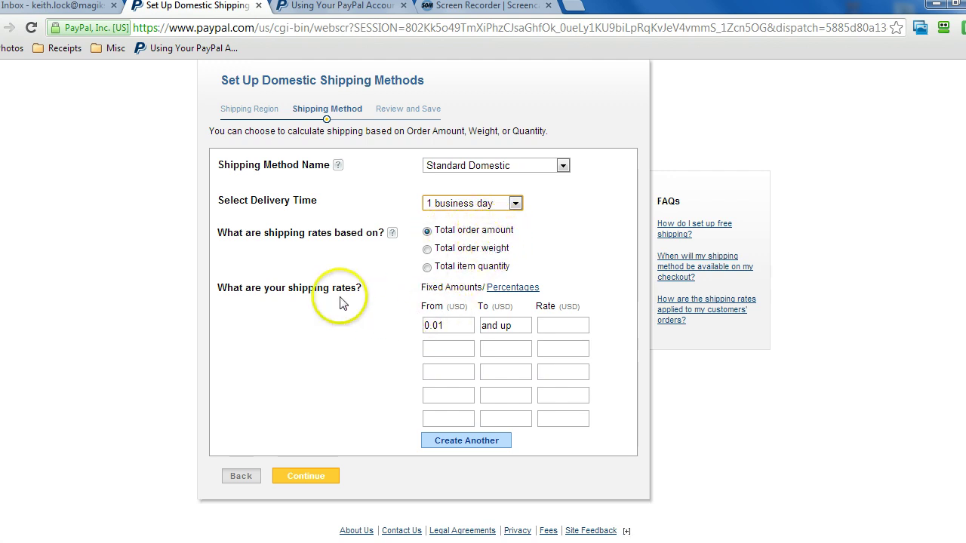
Base the rates on total order amount, expressed as fixed amounts rather than percentages.
{"action": "left_click", "coordinate": [427, 249]}
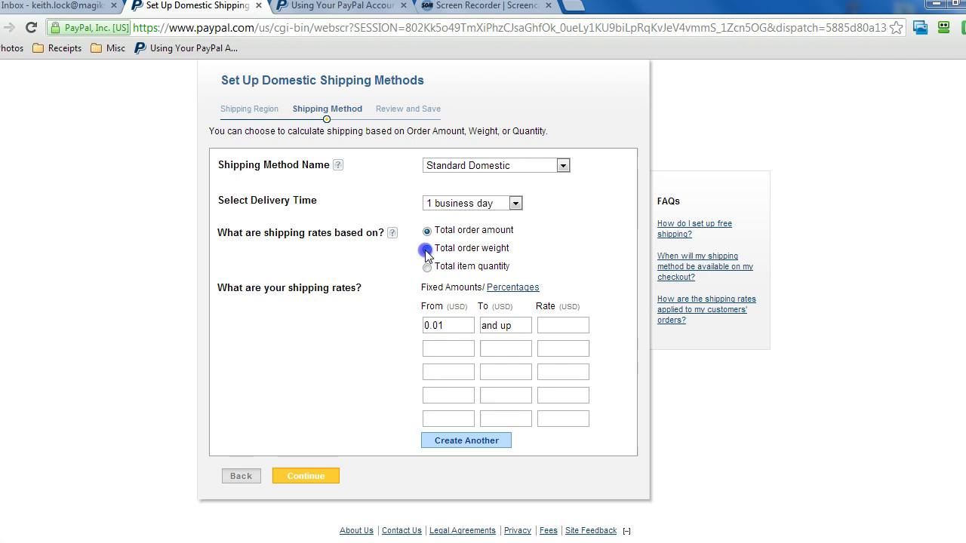
{"action": "left_click", "coordinate": [427, 268]}
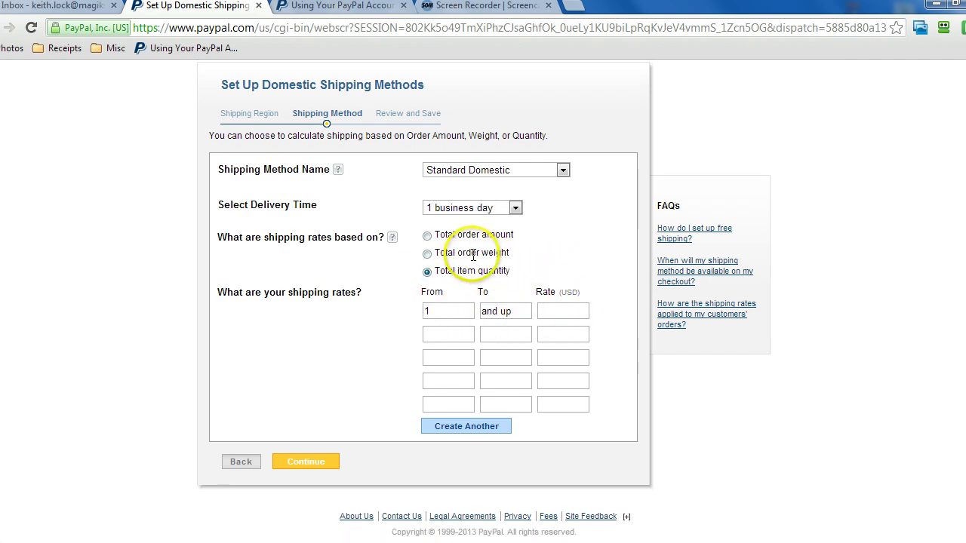
{"action": "left_click", "coordinate": [427, 236]}
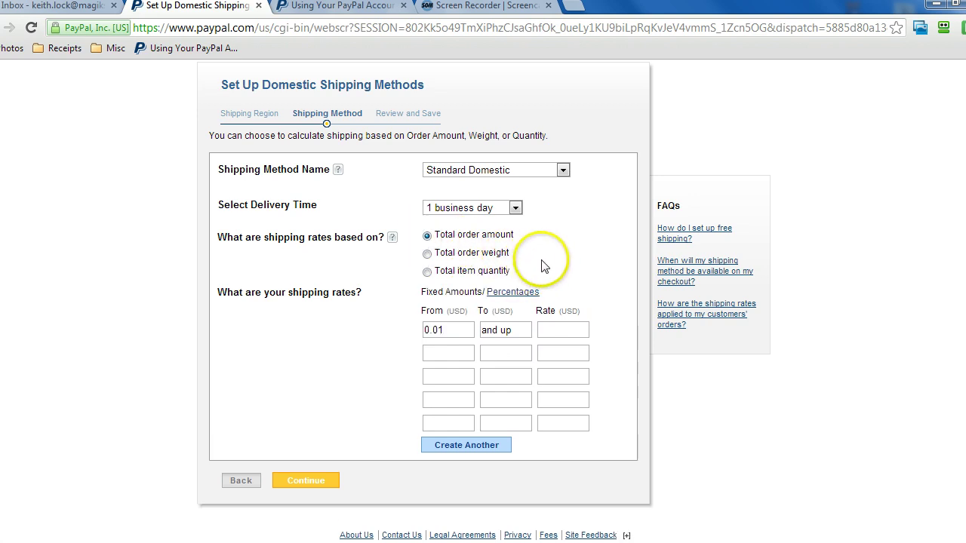
{"action": "left_click", "coordinate": [516, 294]}
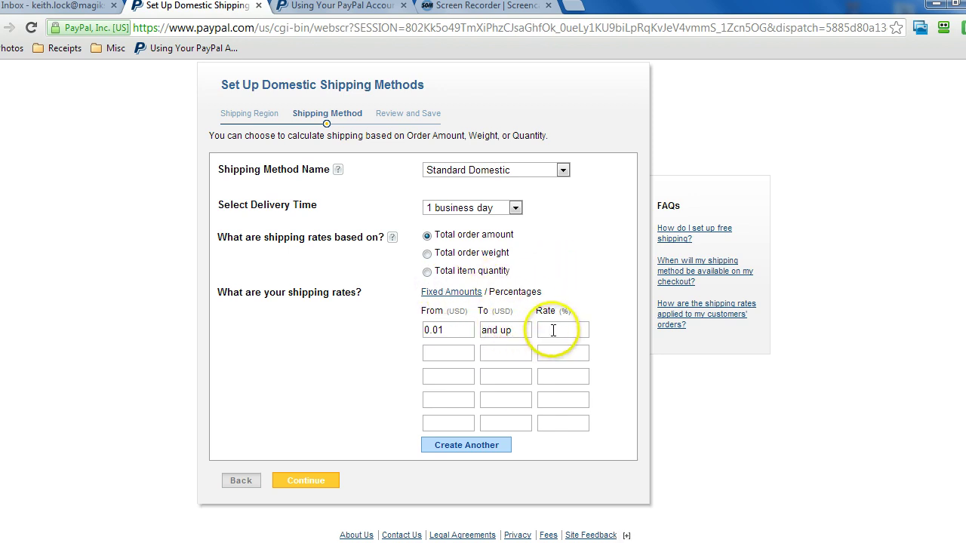
{"action": "left_click_drag", "start_coordinate": [489, 292], "coordinate": [542, 291]}
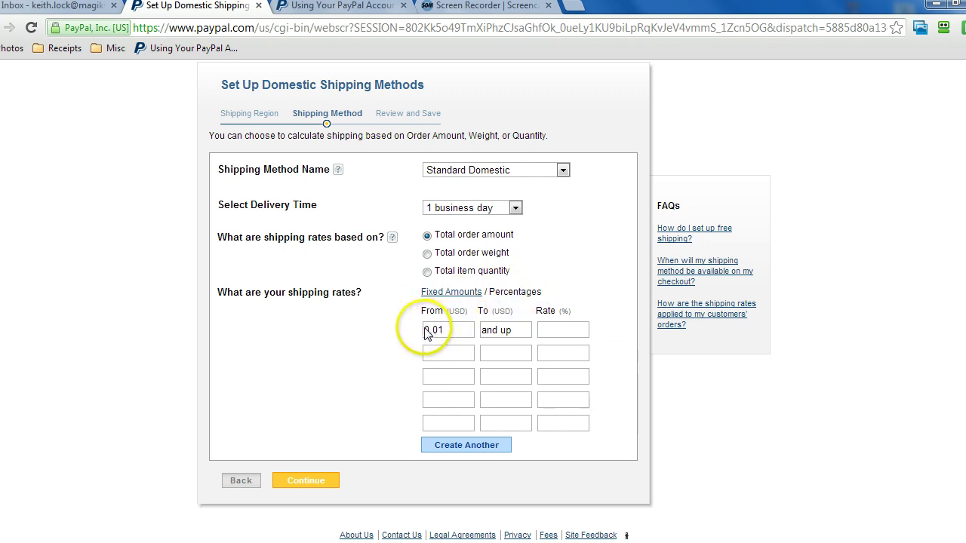
{"action": "left_click_drag", "start_coordinate": [427, 330], "coordinate": [448, 330]}
{"action": "left_click", "coordinate": [451, 292]}
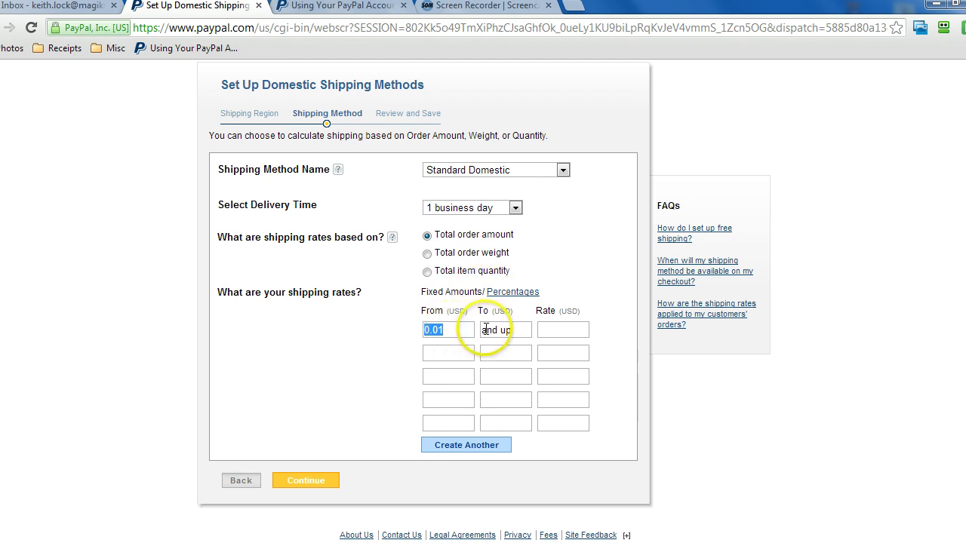
Enter rate tiers of 10 up to 5.00, 5 up to 50, and 1 from 50.01, then submit.
{"action": "left_click", "coordinate": [493, 327]}
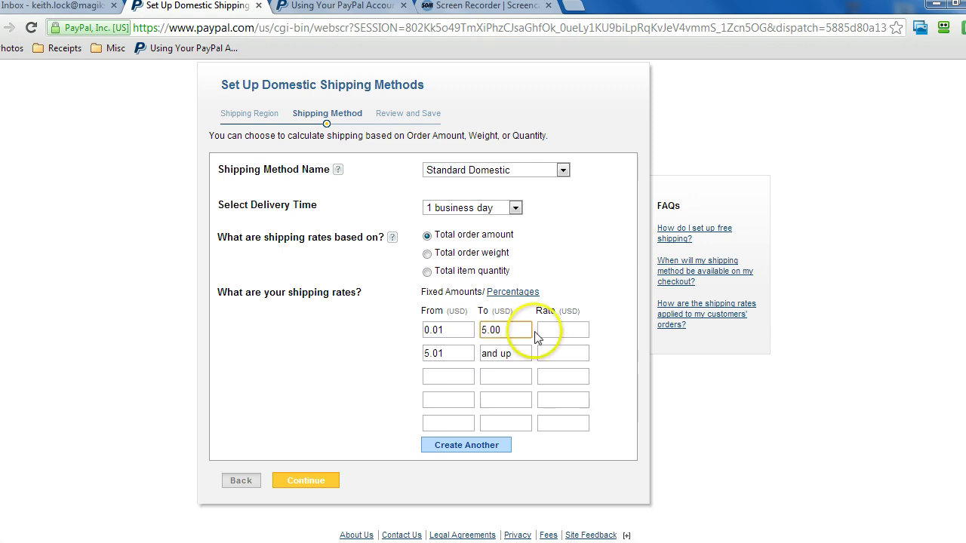
{"action": "left_click", "coordinate": [560, 330]}
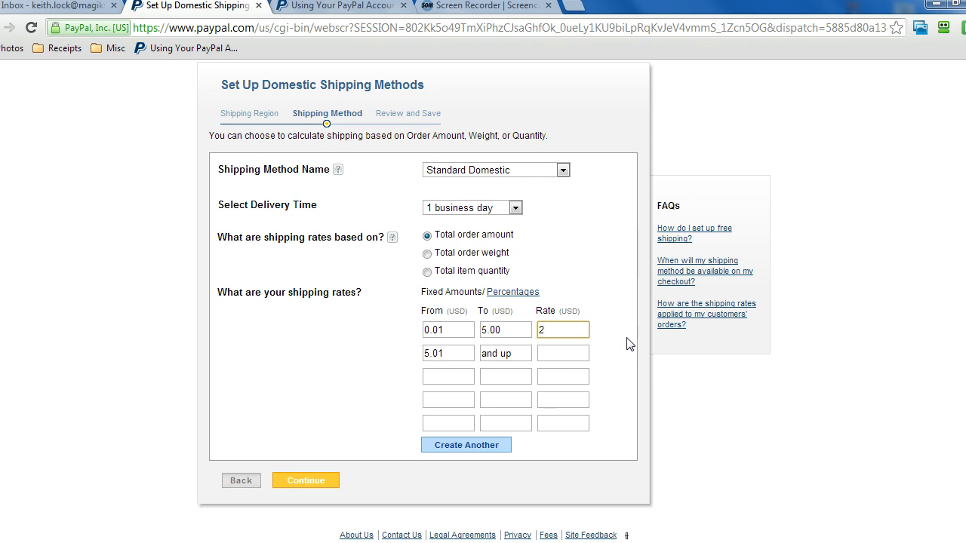
{"action": "left_click", "coordinate": [459, 352]}
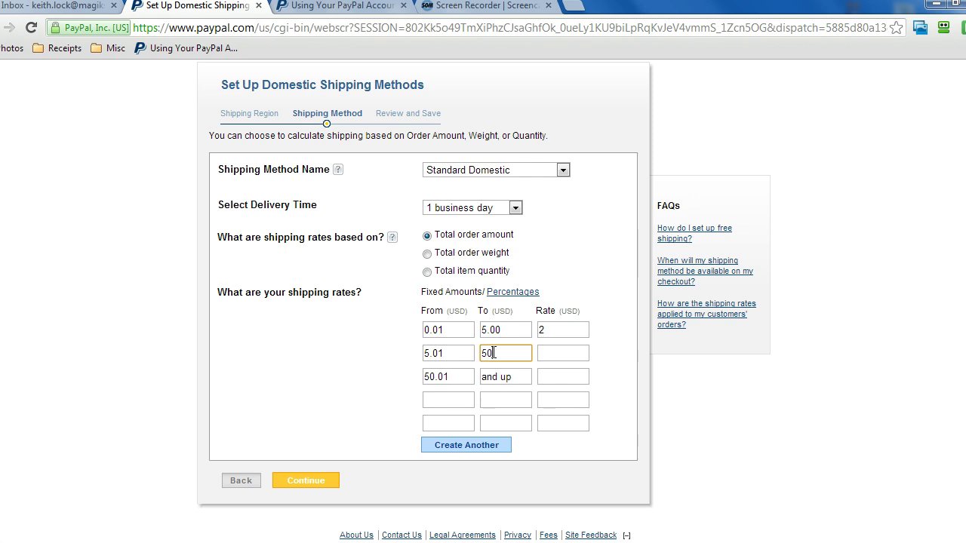
{"action": "left_click", "coordinate": [565, 353]}
{"action": "left_click", "coordinate": [567, 371]}
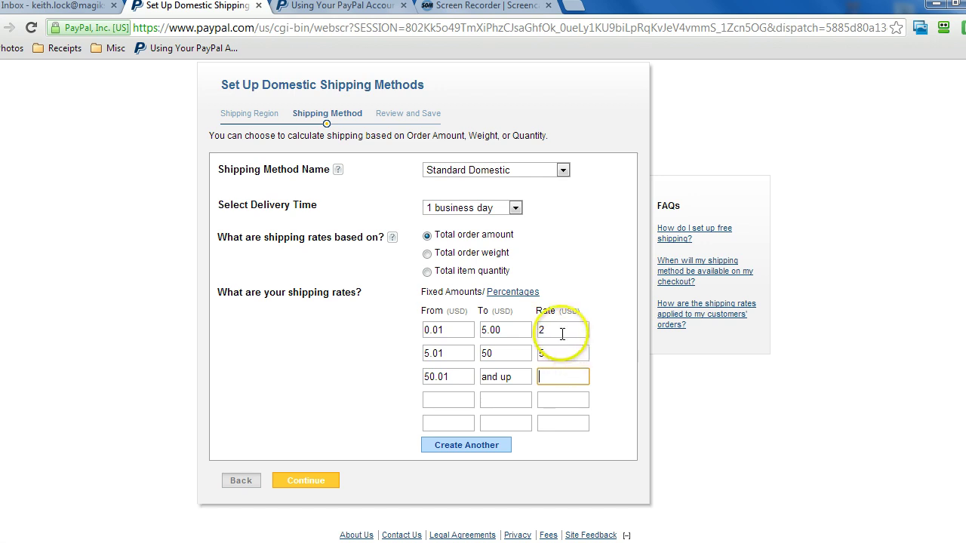
{"action": "left_click_drag", "start_coordinate": [556, 330], "coordinate": [596, 333]}
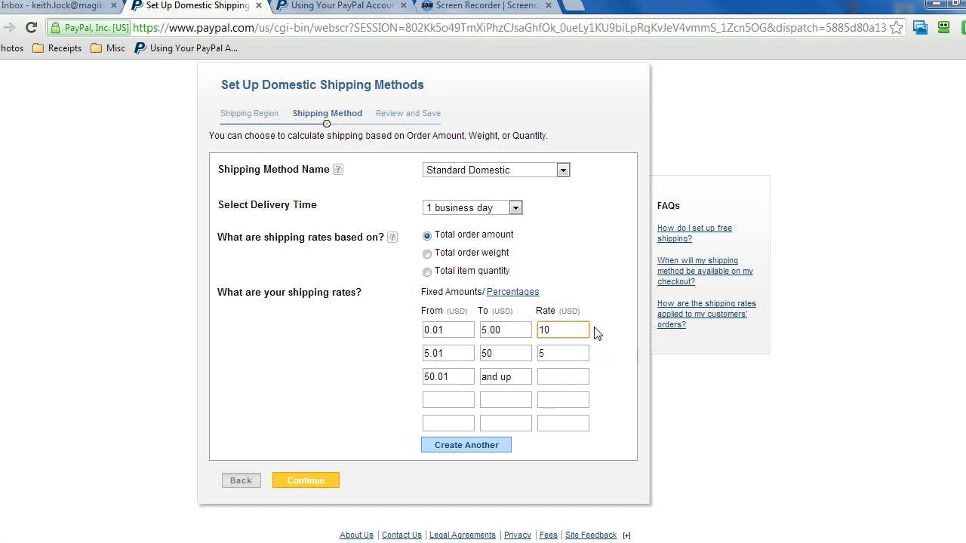
{"action": "left_click", "coordinate": [563, 351]}
{"action": "left_click", "coordinate": [556, 375]}
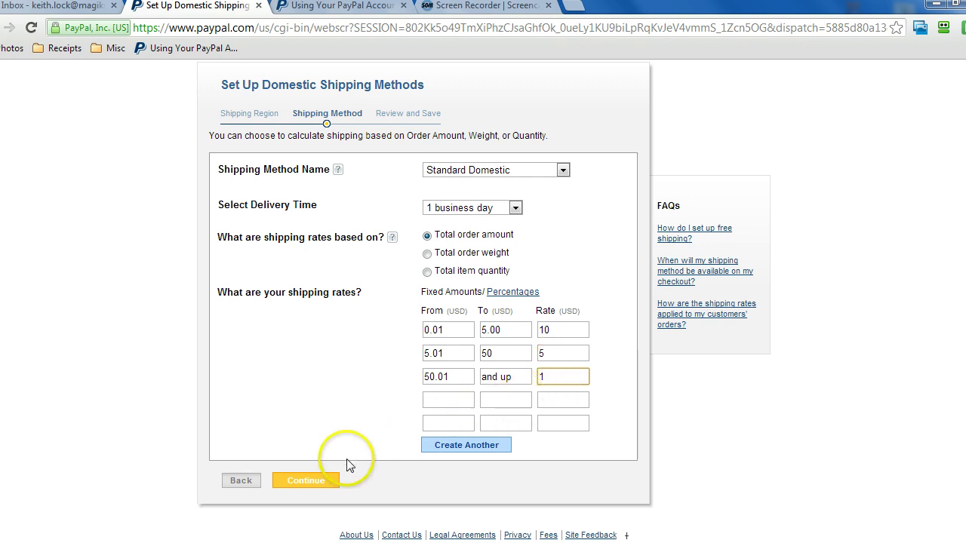
{"action": "left_click", "coordinate": [314, 481]}
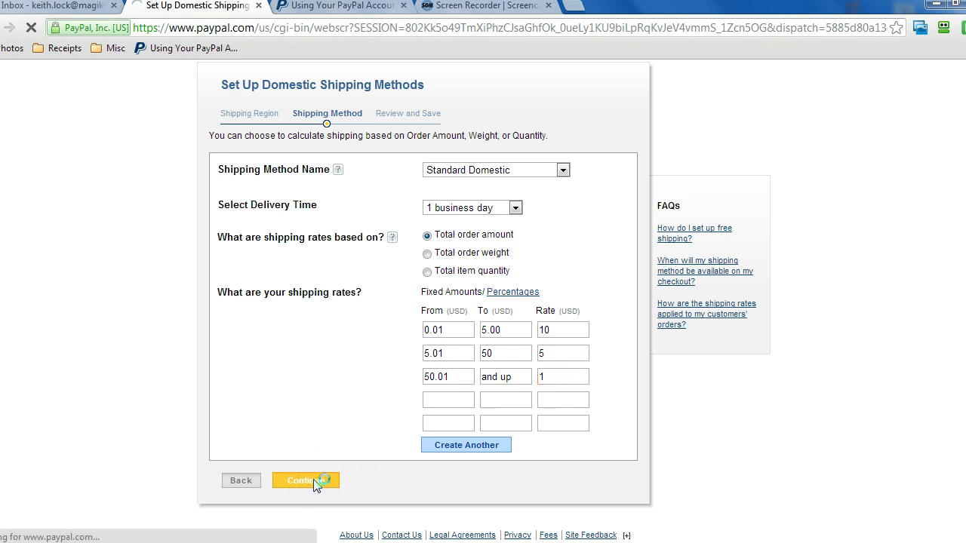
Review the summary and save the Standard Domestic shipping method.
{"action": "scroll", "coordinate": [151, 314], "scroll_direction": "down", "scroll_amount": 2}
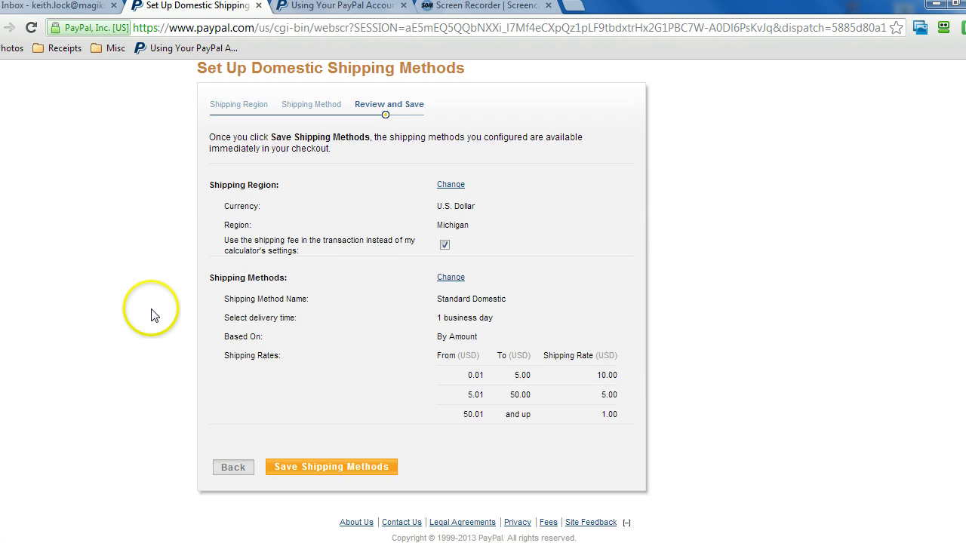
{"action": "left_click", "coordinate": [354, 466]}
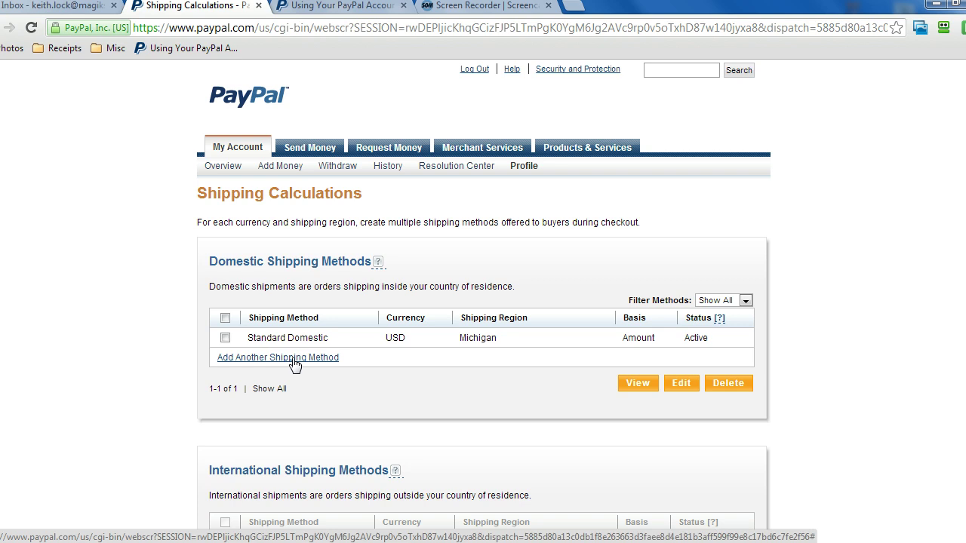
Scroll to International Shipping Methods and choose Add New Shipping Method.
{"action": "scroll", "coordinate": [150, 339], "scroll_direction": "down", "scroll_amount": 2}
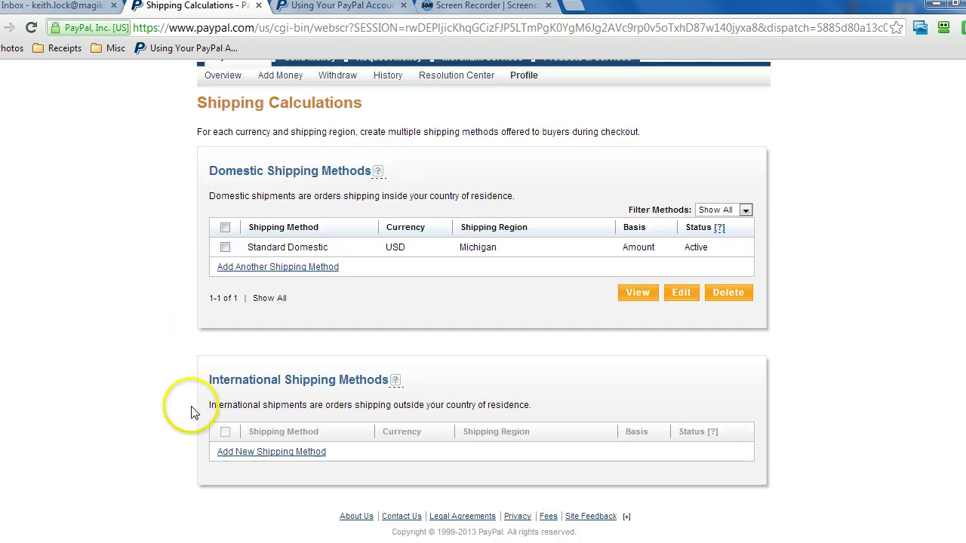
{"action": "left_click_drag", "start_coordinate": [211, 387], "coordinate": [355, 388]}
{"action": "left_click", "coordinate": [324, 384]}
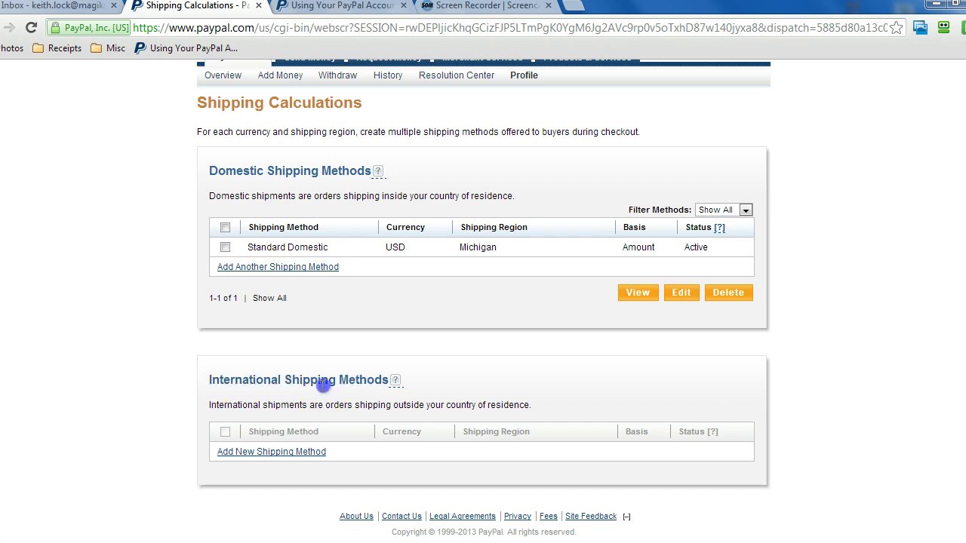
{"action": "left_click", "coordinate": [261, 452]}
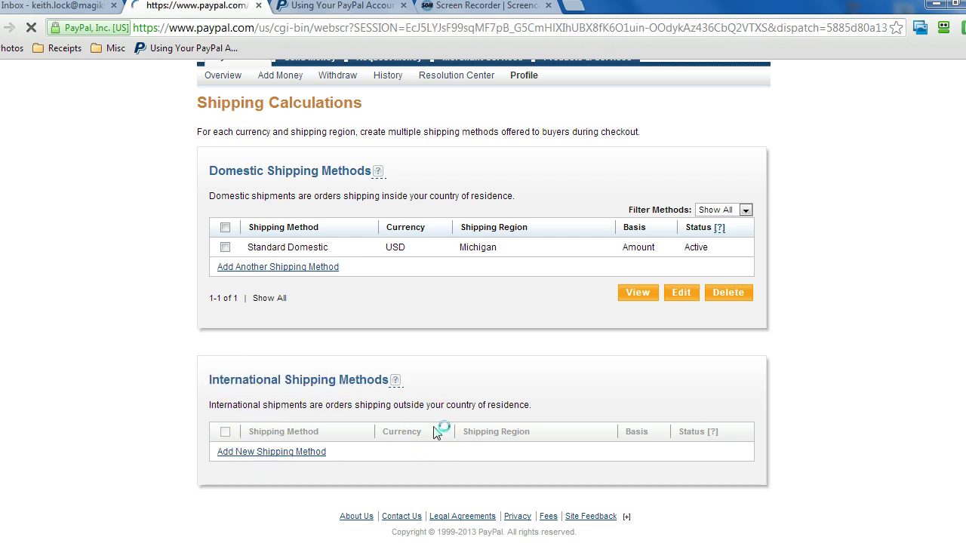
Select Ontario from Available Countries, add it to the ship-to regions, and continue.
{"action": "left_click", "coordinate": [424, 395]}
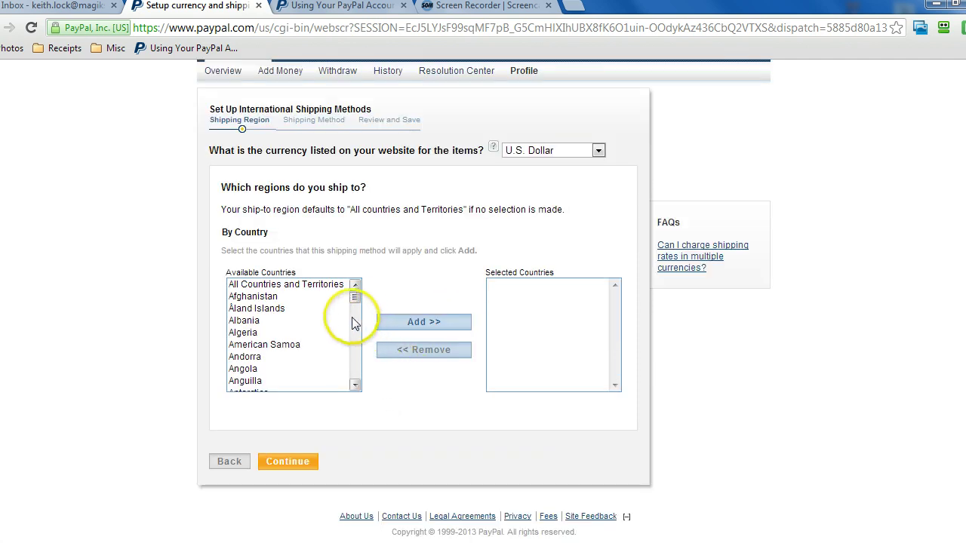
{"action": "mouse_move", "coordinate": [355, 298]}
{"action": "left_mouse_down"}
{"action": "mouse_move", "coordinate": [357, 312]}
{"action": "mouse_move", "coordinate": [355, 284]}
{"action": "left_mouse_up"}
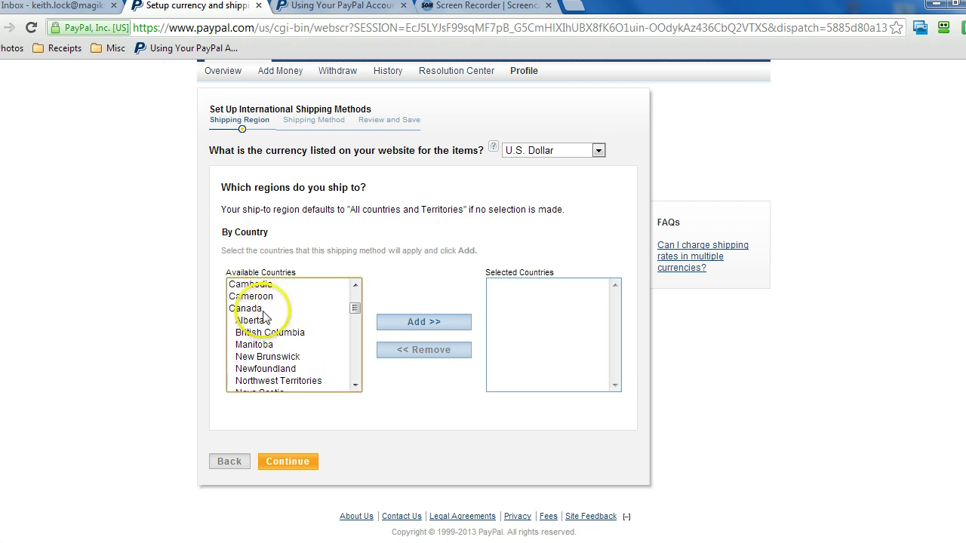
{"action": "scroll", "coordinate": [355, 312], "scroll_direction": "down", "scroll_amount": 1}
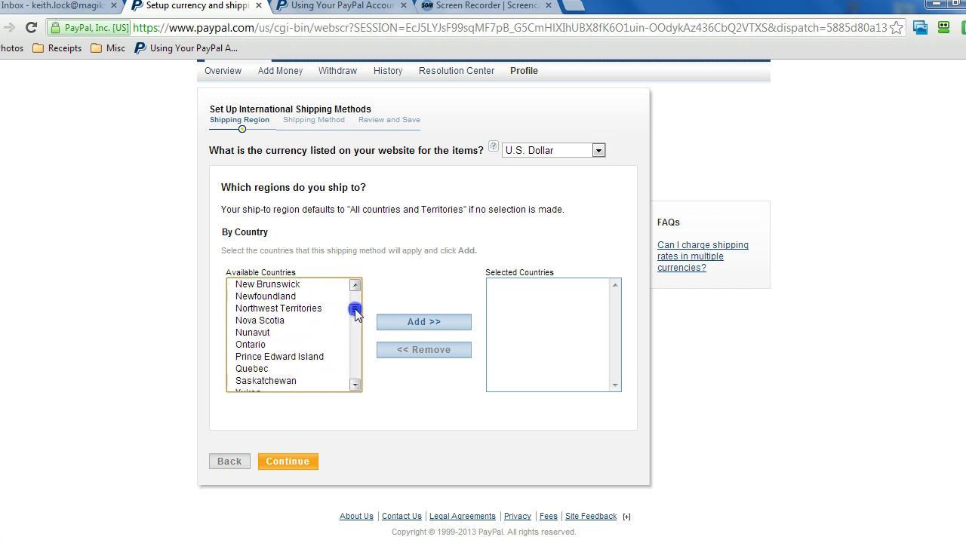
{"action": "left_click", "coordinate": [263, 347]}
{"action": "left_click", "coordinate": [401, 324]}
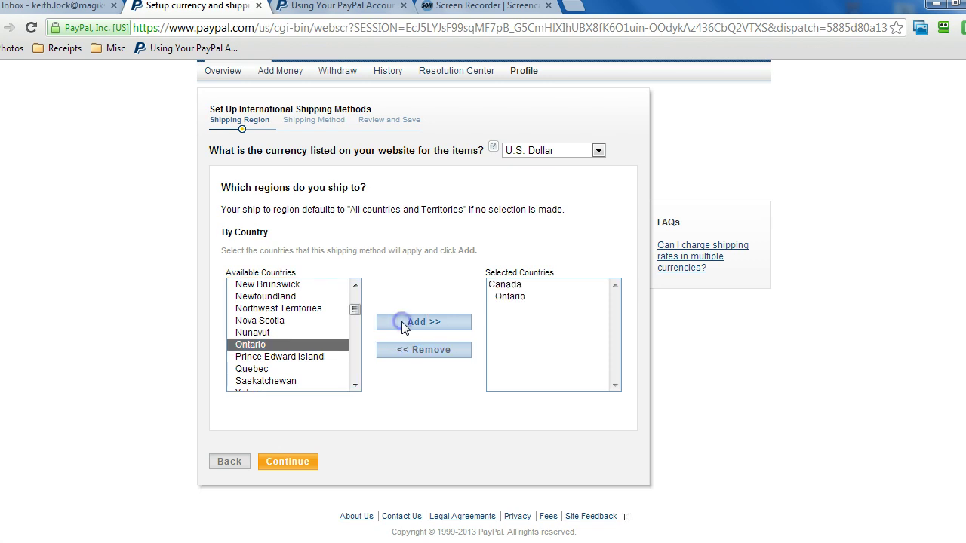
{"action": "left_click", "coordinate": [290, 462]}
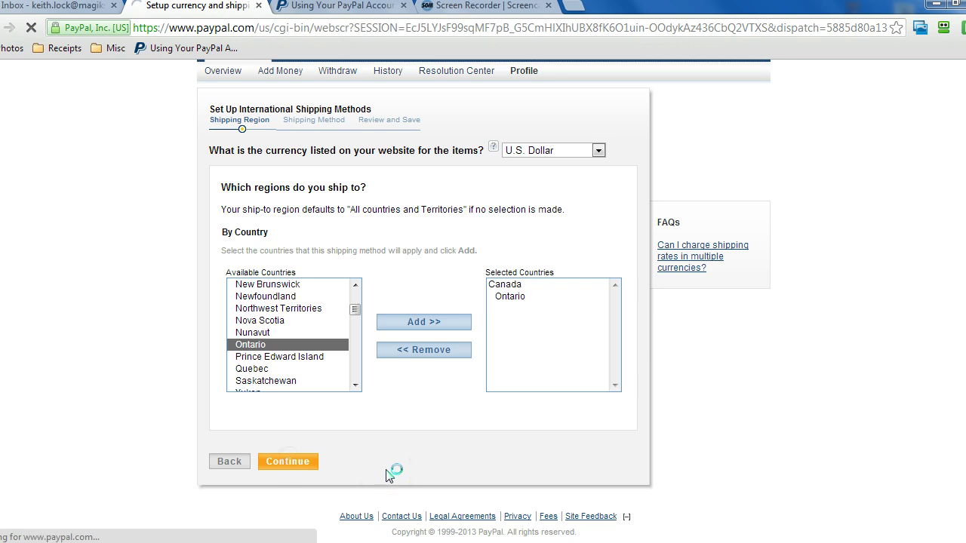
Name the method Standard Shipping with 1-5 business days delivery, then continue to review.
{"action": "scroll", "coordinate": [313, 408], "scroll_direction": "down", "scroll_amount": 2}
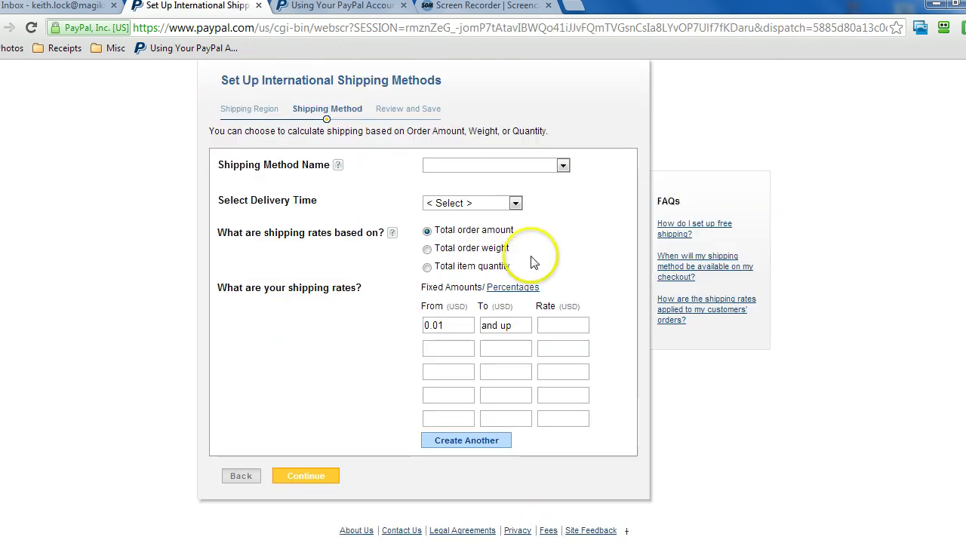
{"action": "left_click", "coordinate": [526, 165]}
{"action": "scroll", "coordinate": [528, 287], "scroll_direction": "down", "scroll_amount": 4}
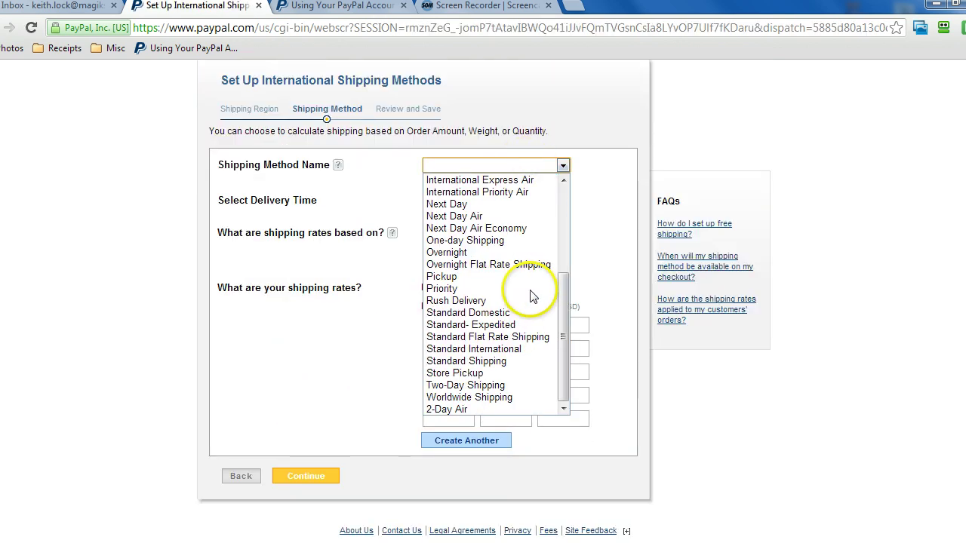
{"action": "left_click", "coordinate": [488, 362]}
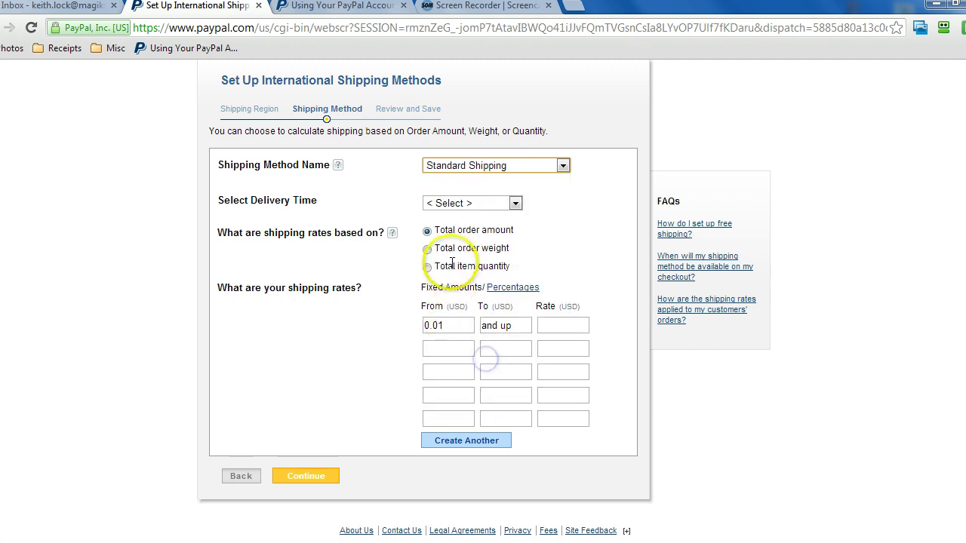
{"action": "left_click", "coordinate": [456, 204]}
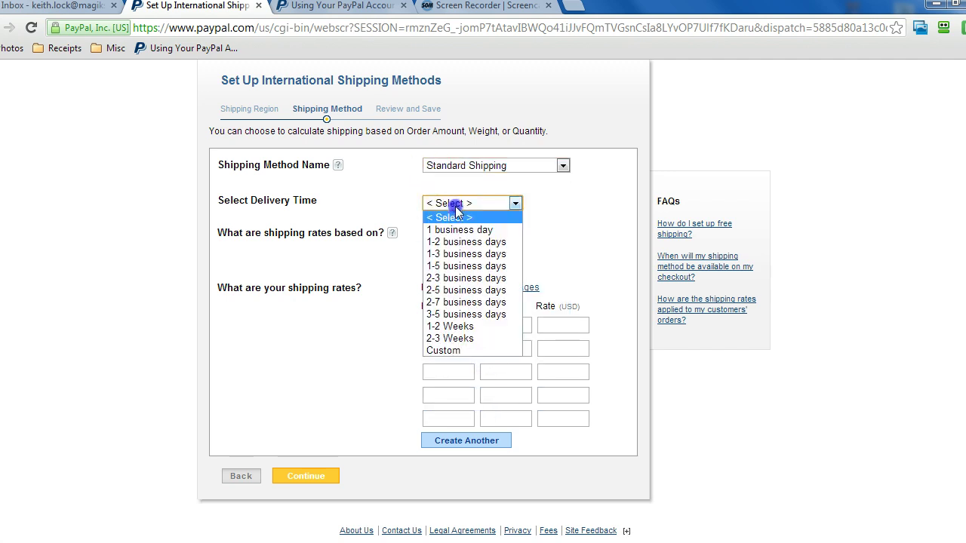
{"action": "left_click", "coordinate": [456, 267]}
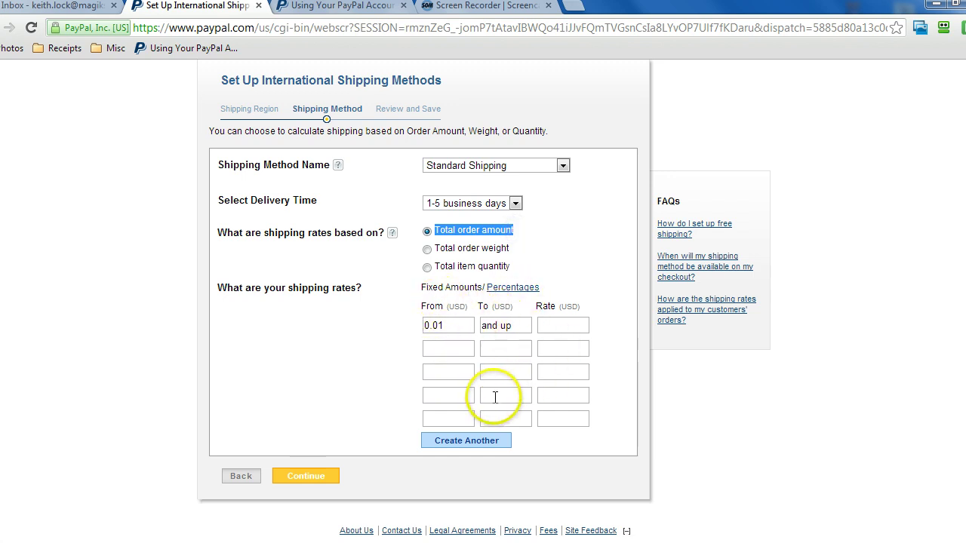
{"action": "left_click", "coordinate": [304, 477]}
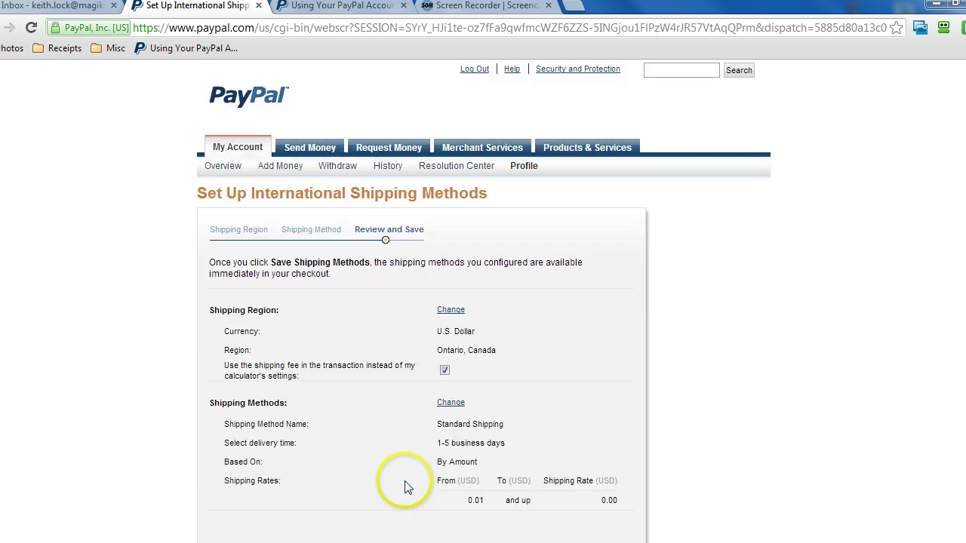
Save Standard Shipping from the review page and check the updated methods list.
{"action": "scroll", "coordinate": [172, 388], "scroll_direction": "down", "scroll_amount": 2}
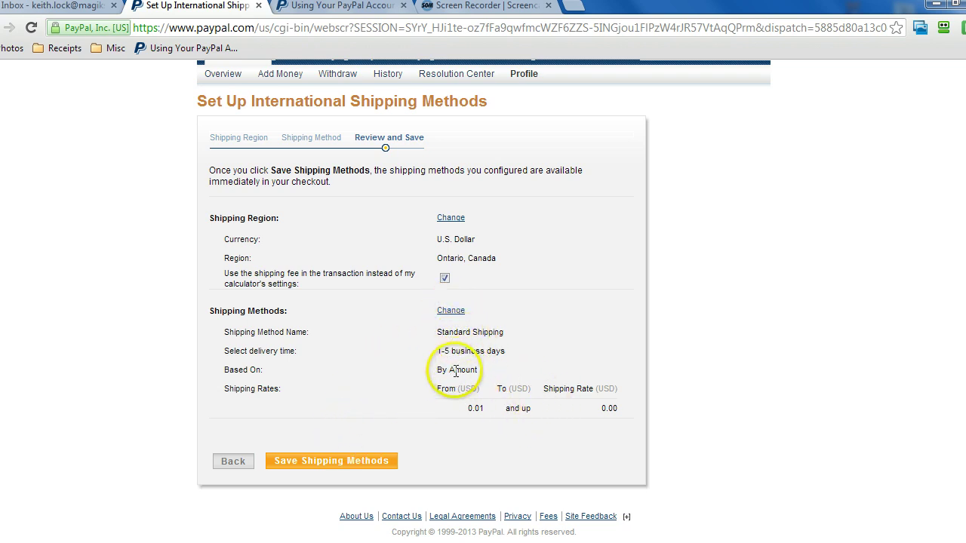
{"action": "left_click", "coordinate": [337, 458]}
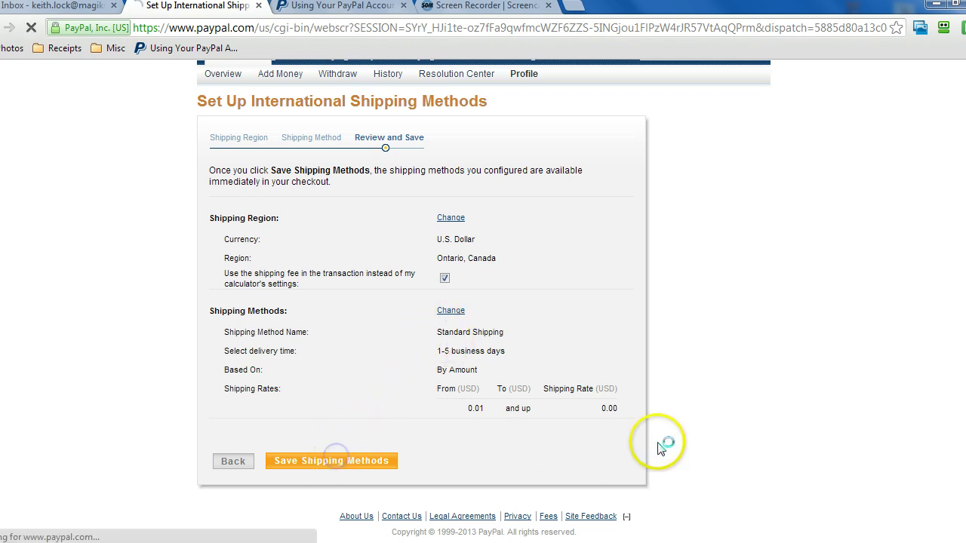
{"action": "scroll", "coordinate": [719, 417], "scroll_direction": "down", "scroll_amount": 3}
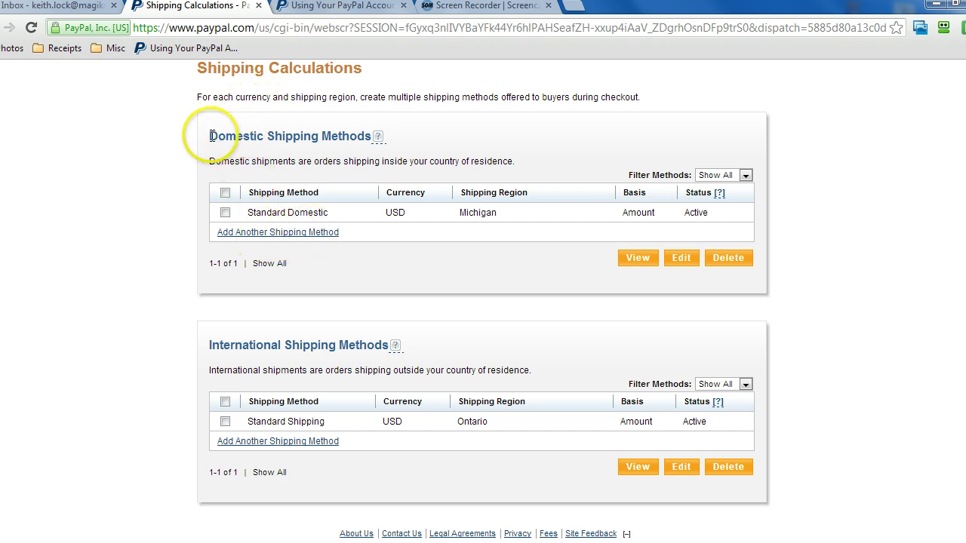
{"action": "left_click_drag", "start_coordinate": [189, 129], "coordinate": [277, 138]}
{"action": "left_click", "coordinate": [226, 347]}
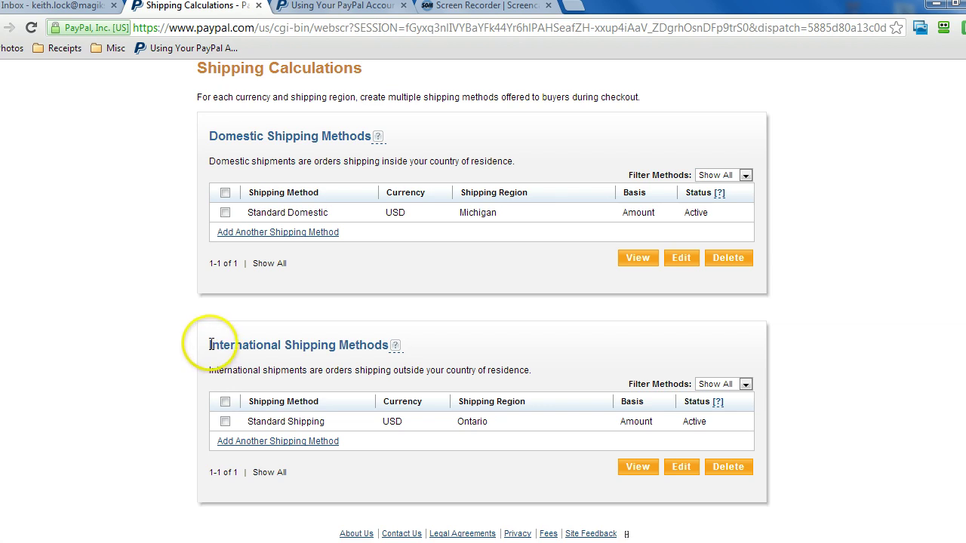
{"action": "left_click_drag", "start_coordinate": [210, 344], "coordinate": [305, 352]}
{"action": "left_click", "coordinate": [215, 346]}
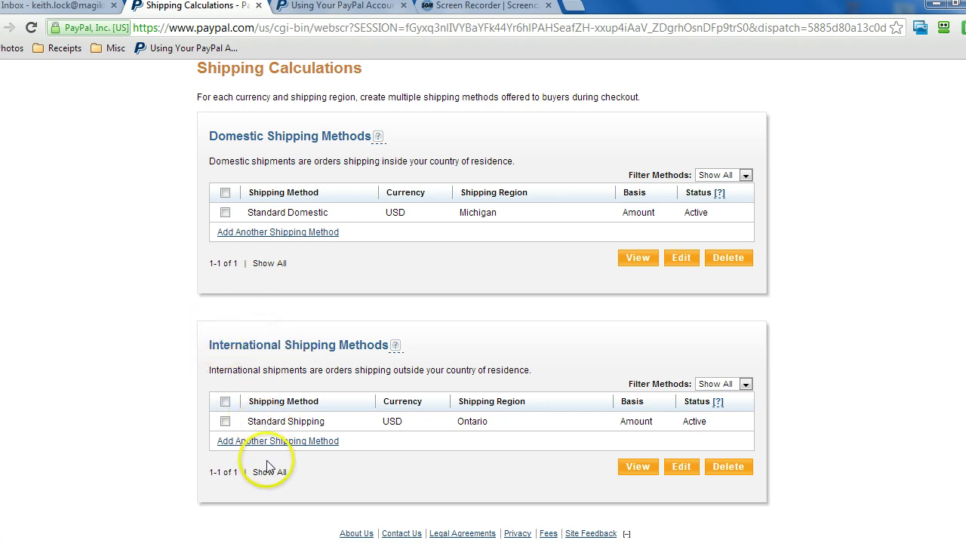